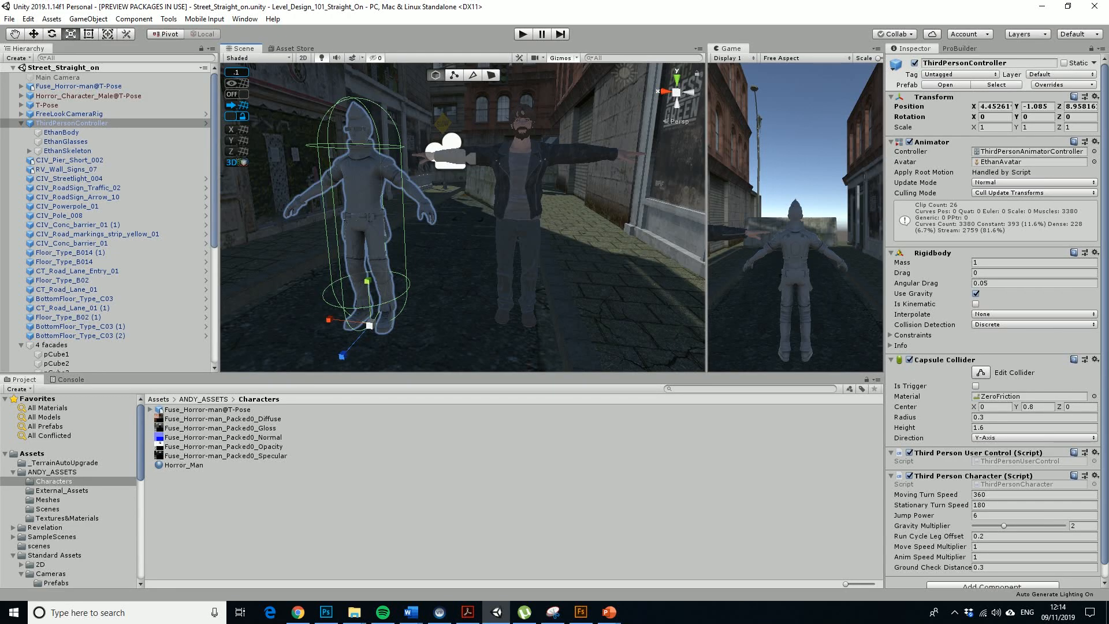
- Set the rig animation type of the Fuse_Horror-man@T-Pose model to Humanoid and apply the import settings
{"action": "left_click", "coordinate": [160, 410]}
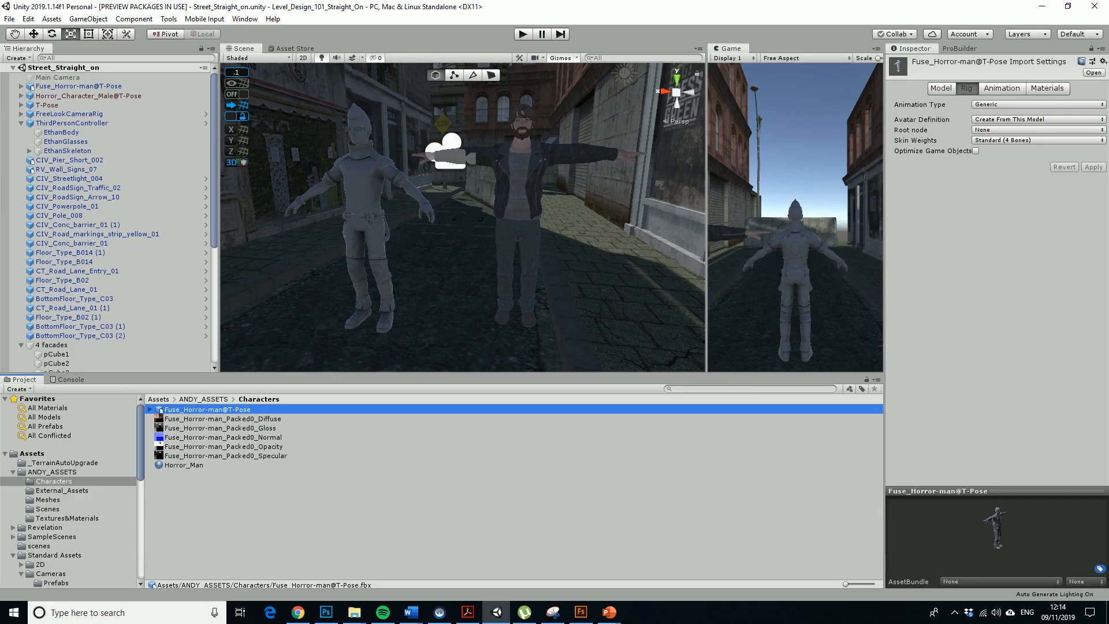
{"action": "left_click", "coordinate": [1038, 104]}
{"action": "left_click", "coordinate": [1005, 155]}
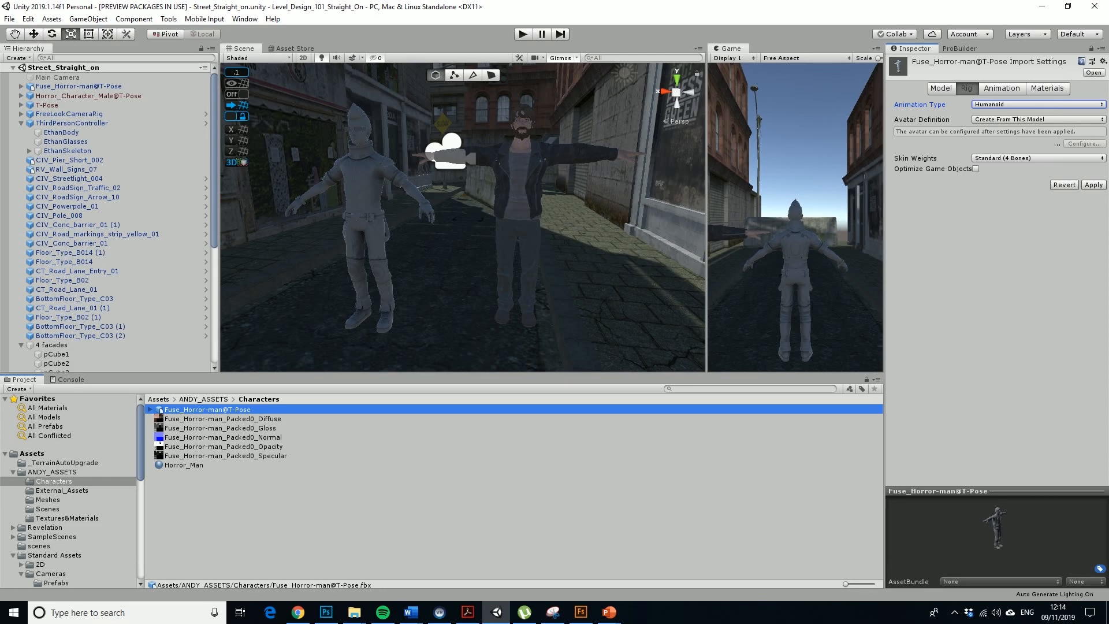
{"action": "left_click", "coordinate": [1093, 185]}
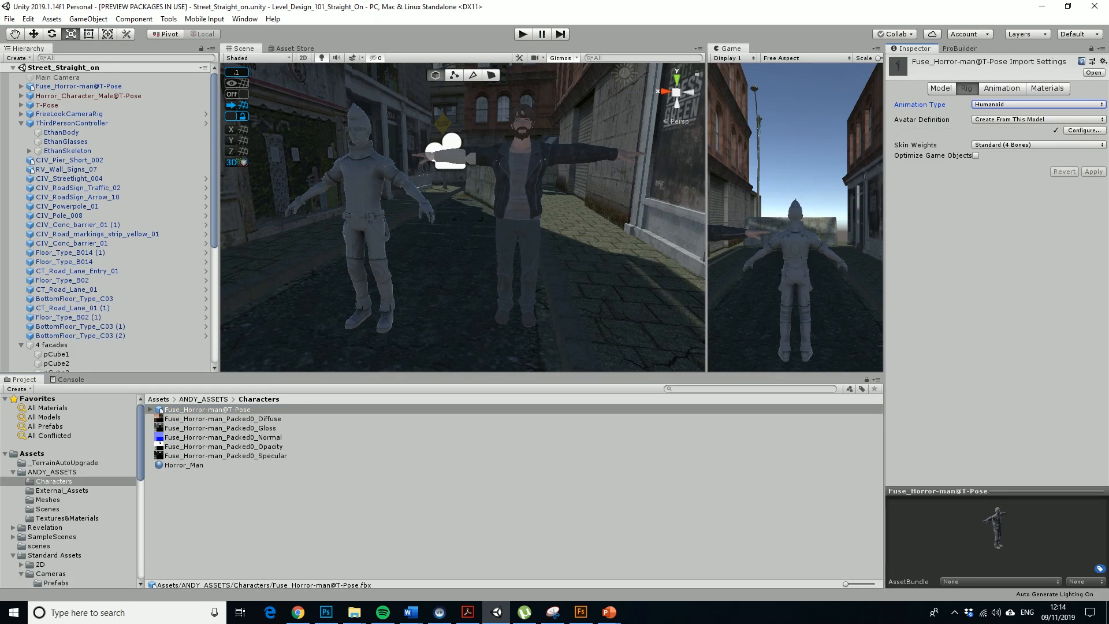
- Open the avatar configuration of Fuse_Horror-man@T-Pose, examine its skeleton and humanoid bone mapping, and finish without edits
{"action": "left_click", "coordinate": [1083, 130]}
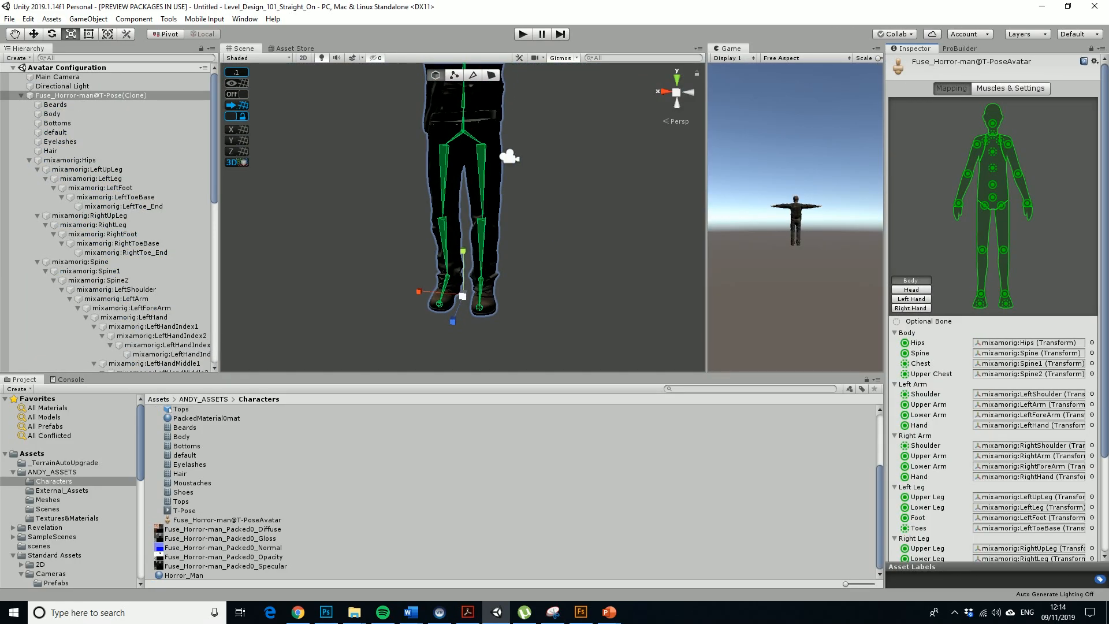
{"action": "middle_click_drag", "start_coordinate": [481, 98], "coordinate": [496, 249]}
{"action": "left_click_drag", "start_coordinate": [496, 248], "coordinate": [469, 280], "text": "alt"}
{"action": "scroll", "coordinate": [546, 323], "scroll_direction": "up", "scroll_amount": 5}
{"action": "scroll", "coordinate": [523, 315], "scroll_direction": "down", "scroll_amount": 8}
{"action": "scroll", "coordinate": [471, 280], "scroll_direction": "up", "scroll_amount": 3}
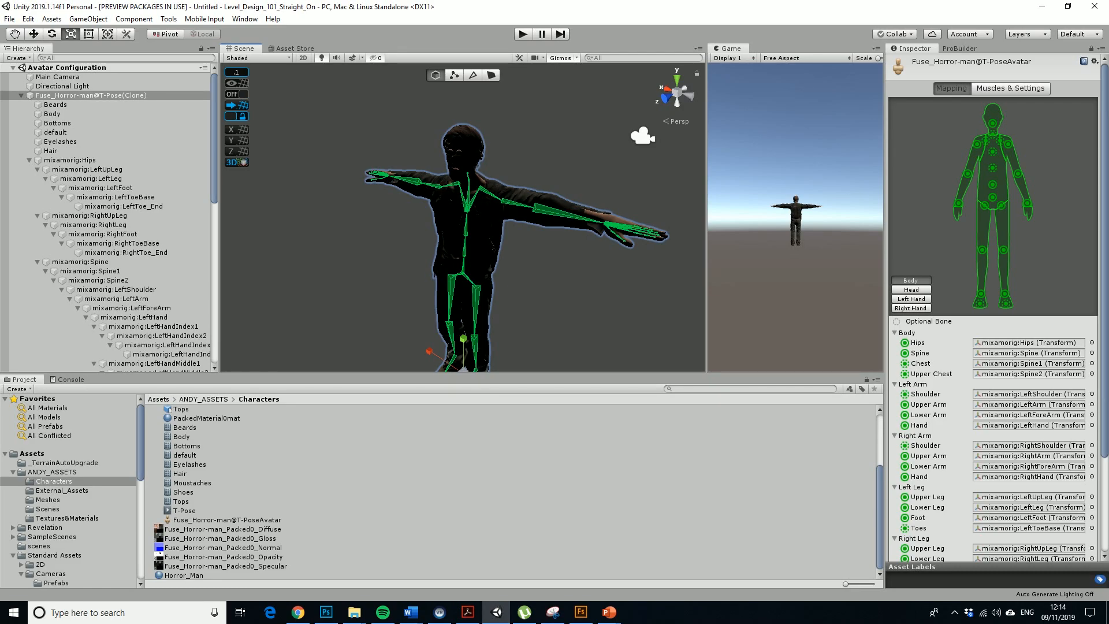
{"action": "scroll", "coordinate": [993, 288], "scroll_direction": "down", "scroll_amount": 5}
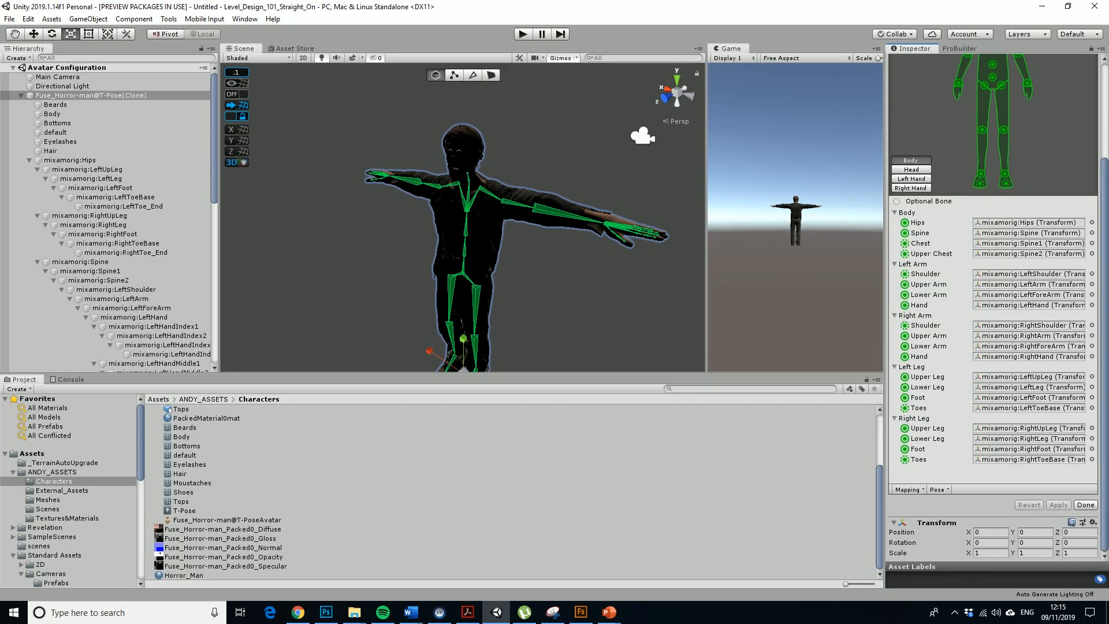
{"action": "left_click", "coordinate": [1085, 504]}
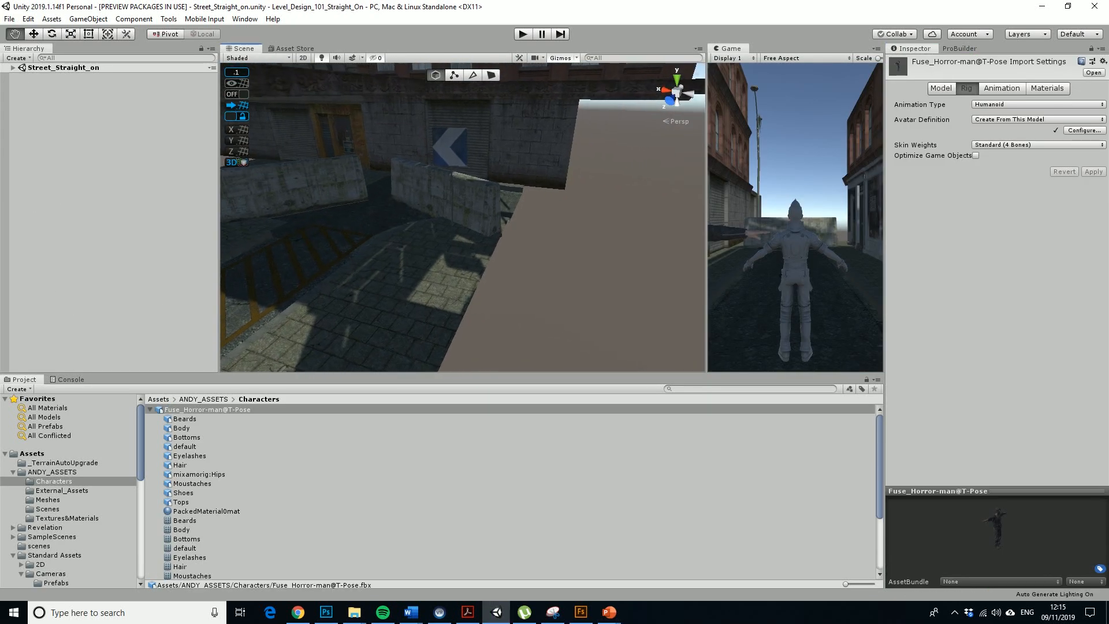
- Select the grey ThirdPersonController character in the street scene and expand its child objects in the hierarchy
{"action": "scroll", "coordinate": [463, 217], "scroll_direction": "down", "scroll_amount": 2}
{"action": "right_click_drag", "start_coordinate": [496, 217], "coordinate": [514, 191]}
{"action": "scroll", "coordinate": [410, 222], "scroll_direction": "down", "scroll_amount": 2}
{"action": "scroll", "coordinate": [410, 222], "scroll_direction": "down", "scroll_amount": 2}
{"action": "scroll", "coordinate": [514, 191], "scroll_direction": "down", "scroll_amount": 4}
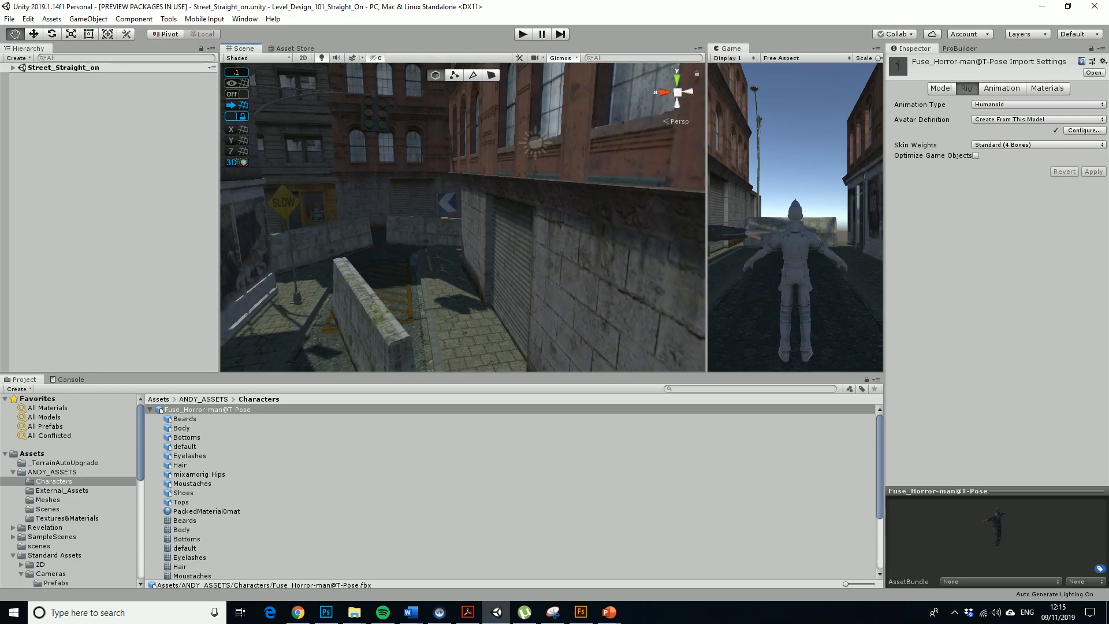
{"action": "scroll", "coordinate": [462, 217], "scroll_direction": "down", "scroll_amount": 4}
{"action": "middle_click_drag", "start_coordinate": [463, 231], "coordinate": [451, 139]}
{"action": "scroll", "coordinate": [485, 132], "scroll_direction": "down", "scroll_amount": 2}
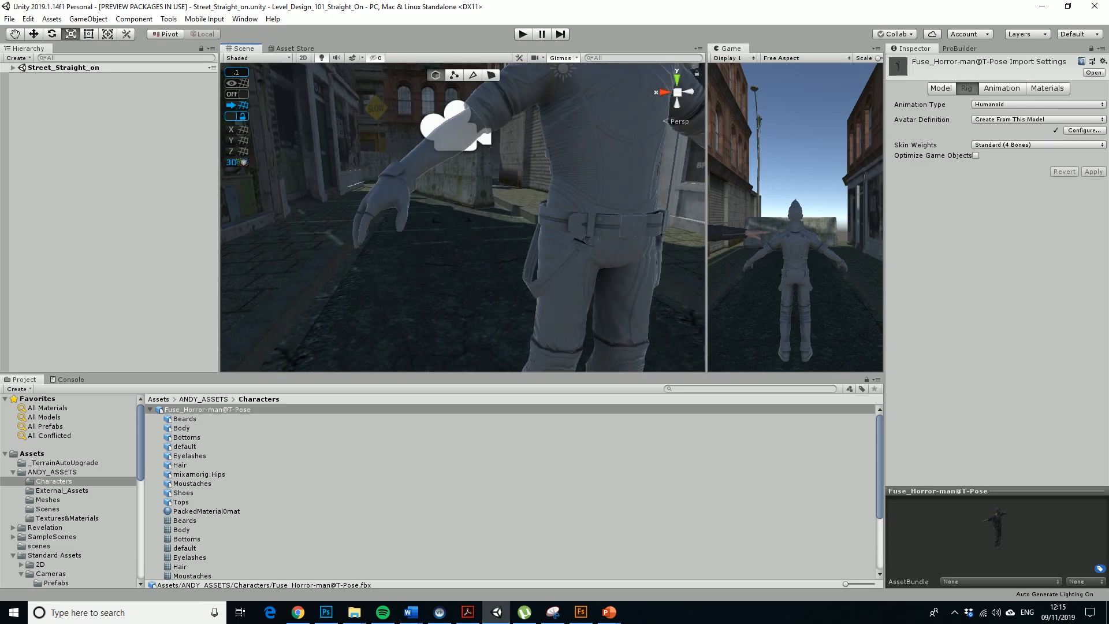
{"action": "scroll", "coordinate": [450, 139], "scroll_direction": "down", "scroll_amount": 3}
{"action": "middle_click_drag", "start_coordinate": [497, 196], "coordinate": [407, 214]}
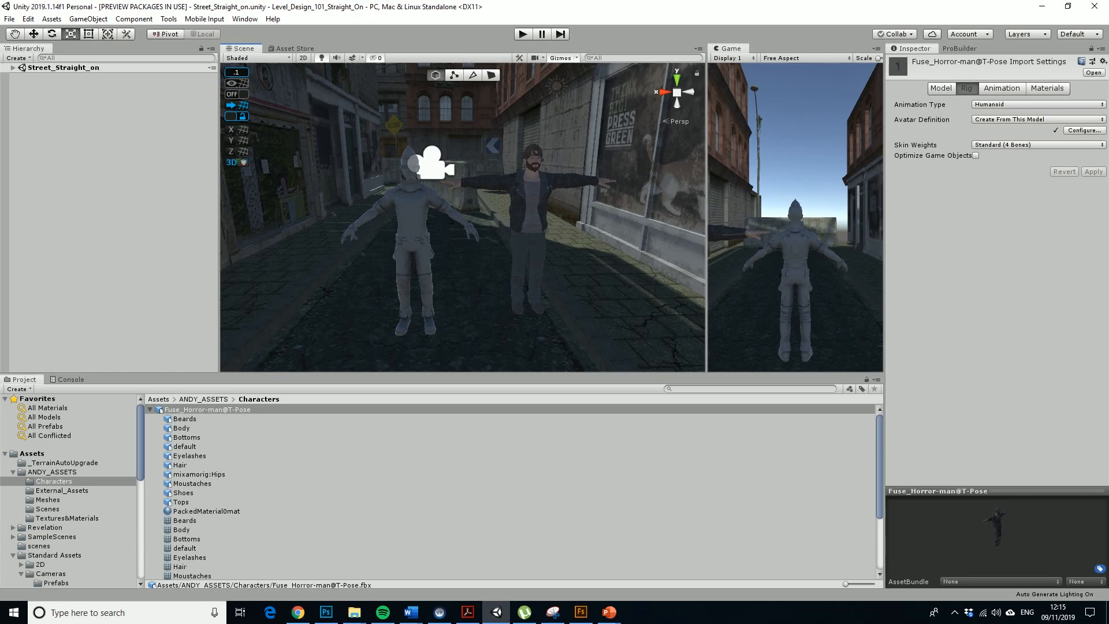
{"action": "left_click", "coordinate": [413, 216]}
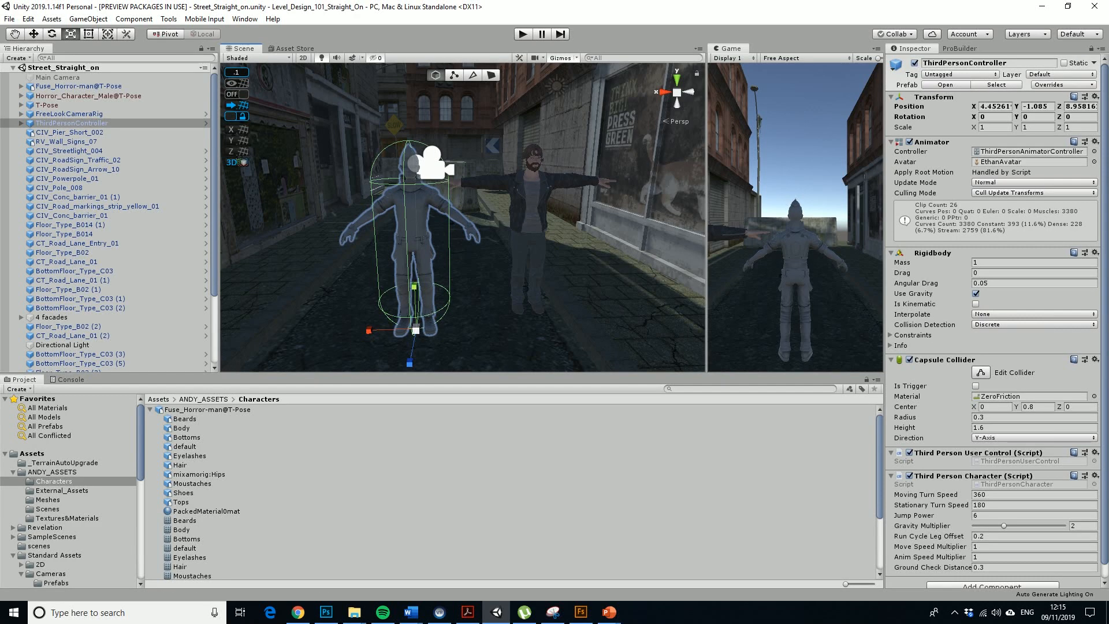
{"action": "left_click", "coordinate": [21, 123]}
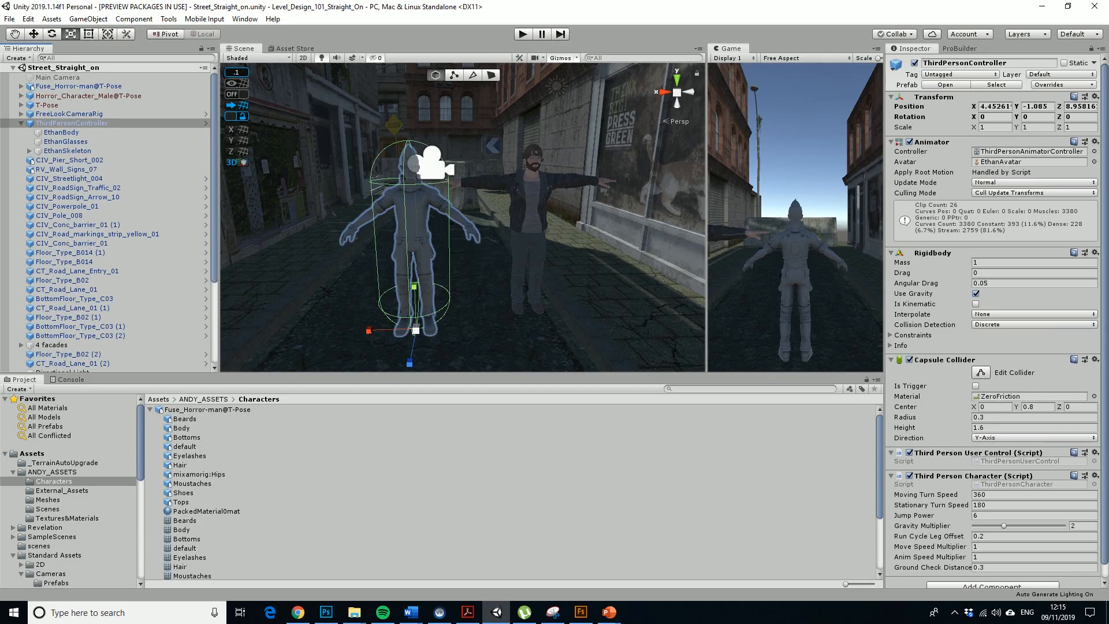
- Move Fuse_Horror-man@T-Pose onto the ThirdPersonController character, to about X 4.457, Z 8.851
{"action": "left_click", "coordinate": [529, 211]}
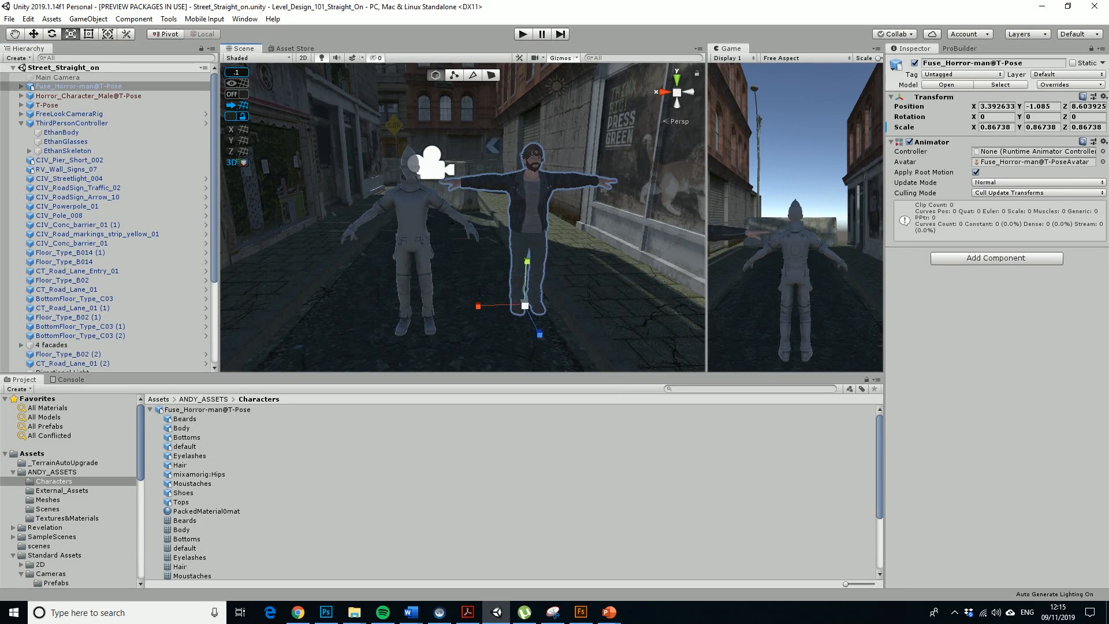
{"action": "left_click", "coordinate": [412, 217]}
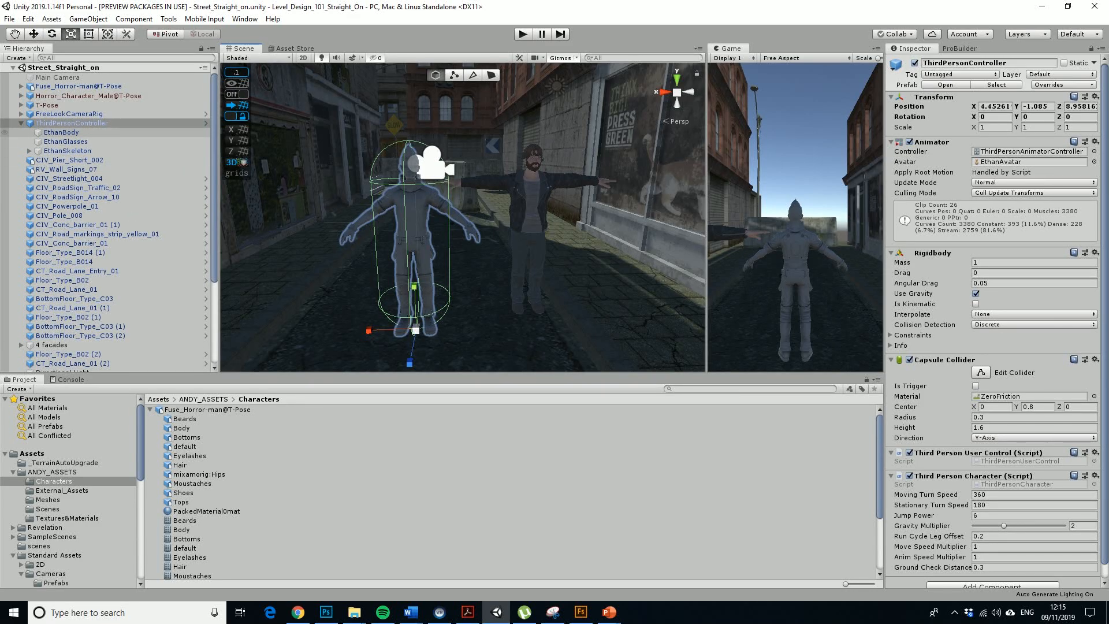
{"action": "left_click", "coordinate": [61, 133]}
{"action": "left_click", "coordinate": [78, 86]}
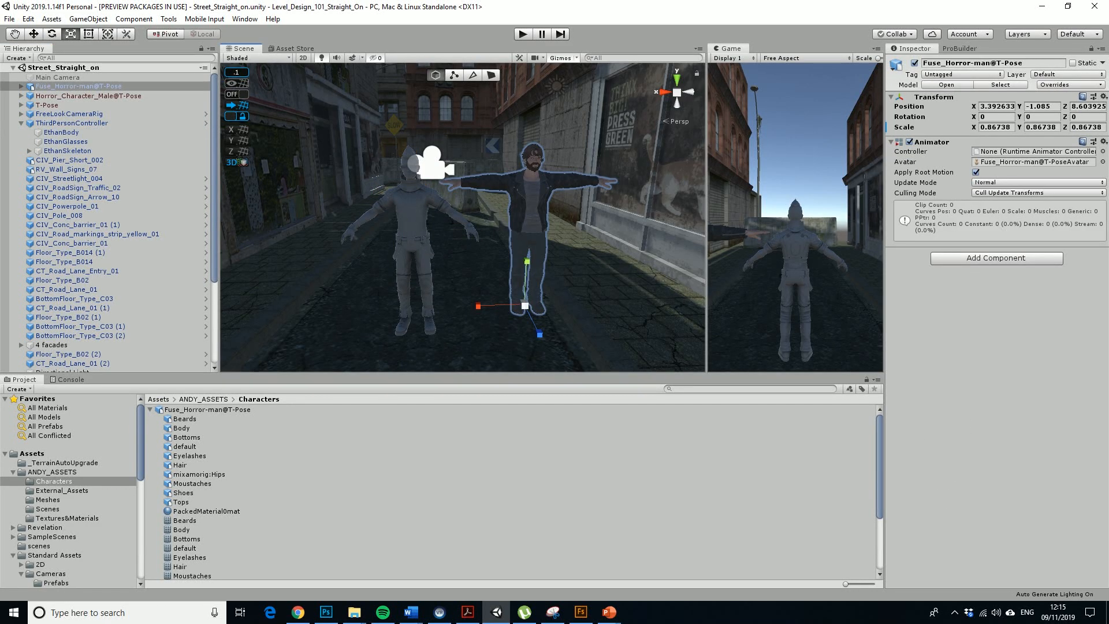
{"action": "key", "text": "w"}
{"action": "left_click_drag", "start_coordinate": [488, 305], "coordinate": [372, 323]}
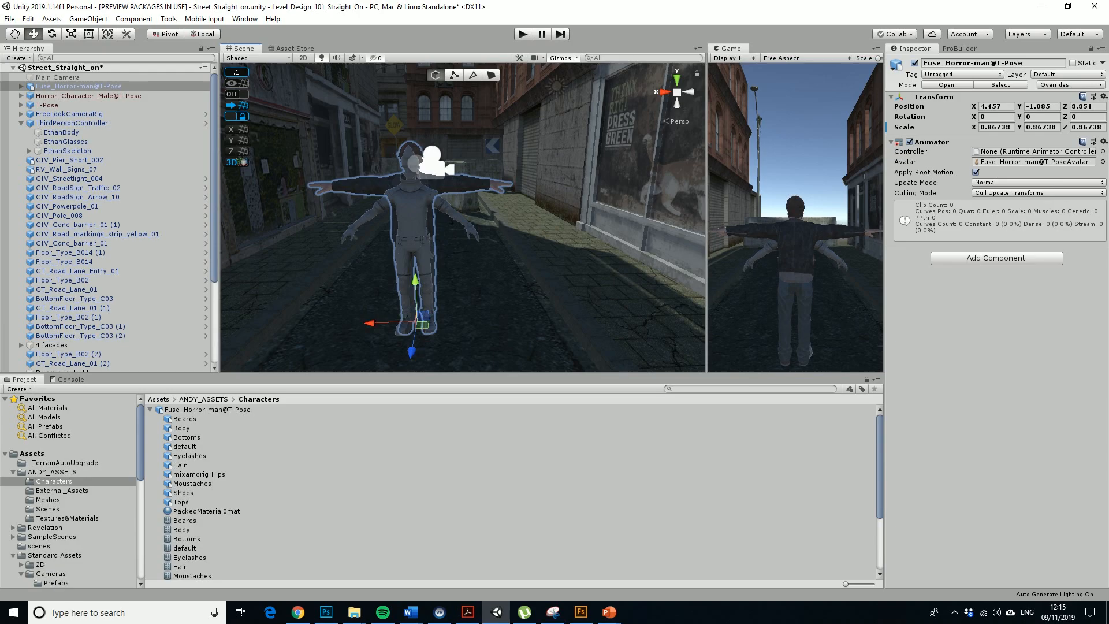
- Nudge Fuse_Horror-man@T-Pose to about Z 8.879 and scale it uniformly to about 0.841 to match the controller's size
{"action": "mouse_move", "coordinate": [456, 301]}
{"action": "left_mouse_down", "text": "alt"}
{"action": "mouse_move", "coordinate": [481, 297]}
{"action": "mouse_move", "coordinate": [452, 303]}
{"action": "left_mouse_up", "text": "alt"}
{"action": "scroll", "coordinate": [477, 300], "scroll_direction": "up", "scroll_amount": 2}
{"action": "scroll", "coordinate": [478, 301], "scroll_direction": "down", "scroll_amount": 2}
{"action": "scroll", "coordinate": [477, 300], "scroll_direction": "up", "scroll_amount": 2}
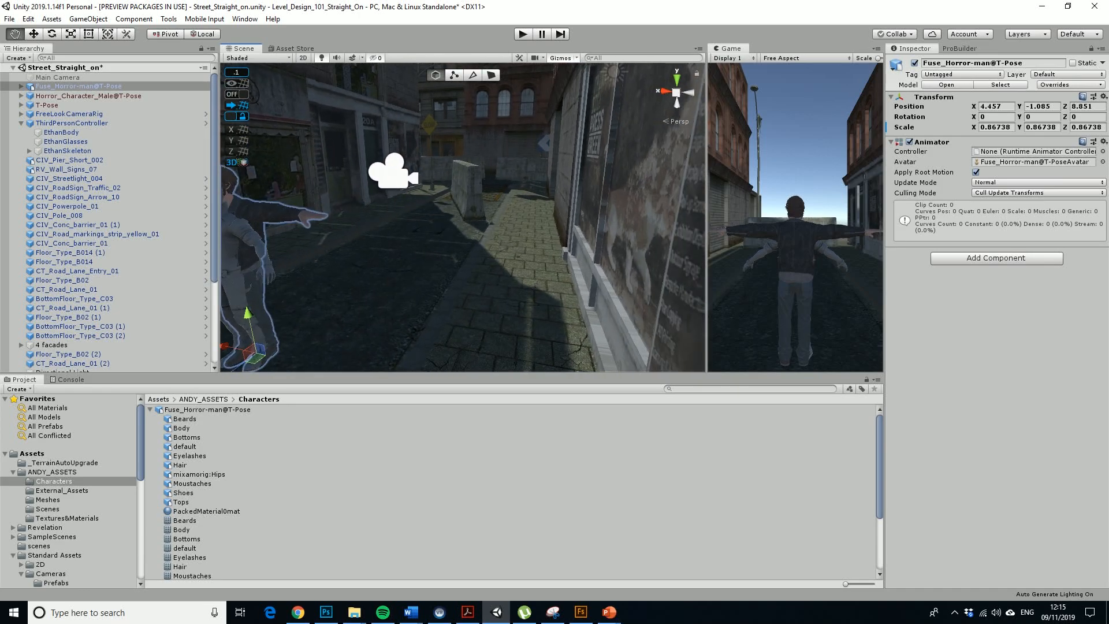
{"action": "right_click_drag", "start_coordinate": [452, 303], "coordinate": [441, 302], "text": "alt"}
{"action": "middle_click_drag", "start_coordinate": [440, 301], "coordinate": [460, 290], "text": "alt"}
{"action": "left_click_drag", "start_coordinate": [311, 351], "coordinate": [366, 347]}
{"action": "scroll", "coordinate": [350, 347], "scroll_direction": "up", "scroll_amount": 3}
{"action": "key", "text": "r"}
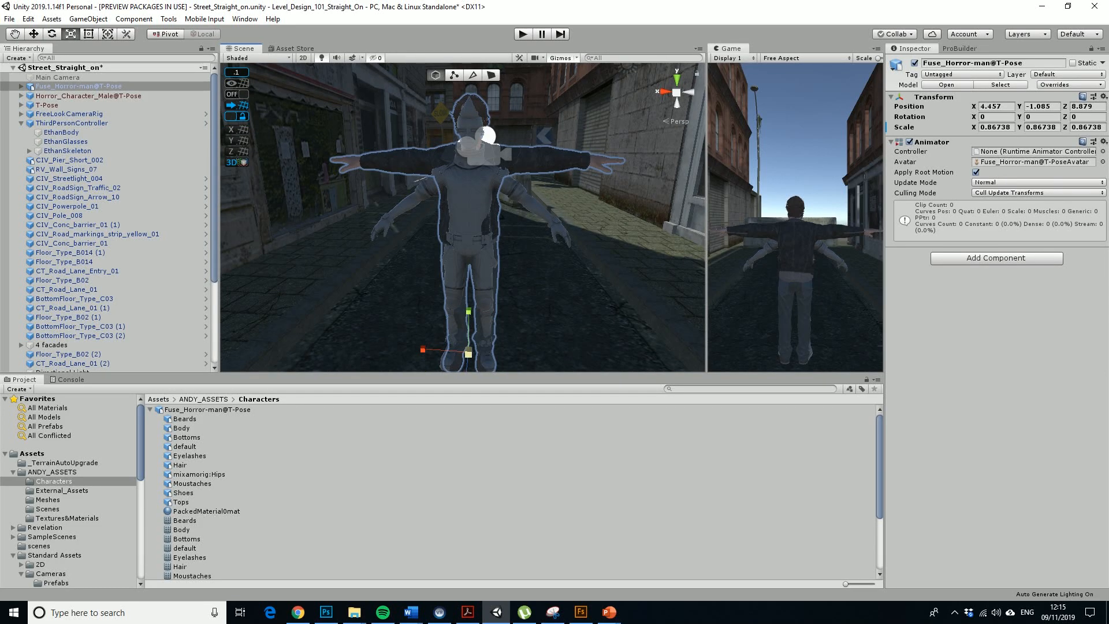
{"action": "left_click_drag", "start_coordinate": [461, 353], "coordinate": [468, 353]}
{"action": "scroll", "coordinate": [468, 353], "scroll_direction": "down", "scroll_amount": 2}
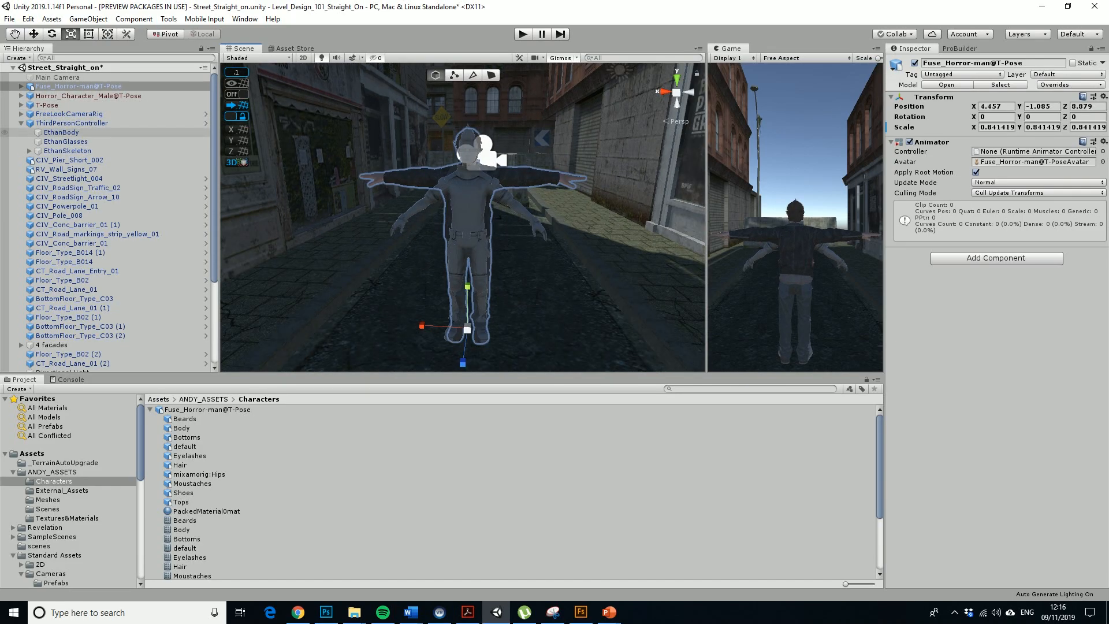
- Try to delete EthanBody, EthanGlasses and EthanSkeleton from the ThirdPersonController prefab instance
{"action": "left_click", "coordinate": [61, 132]}
{"action": "left_click", "coordinate": [67, 151], "text": "shift"}
{"action": "key", "text": "Delete"}
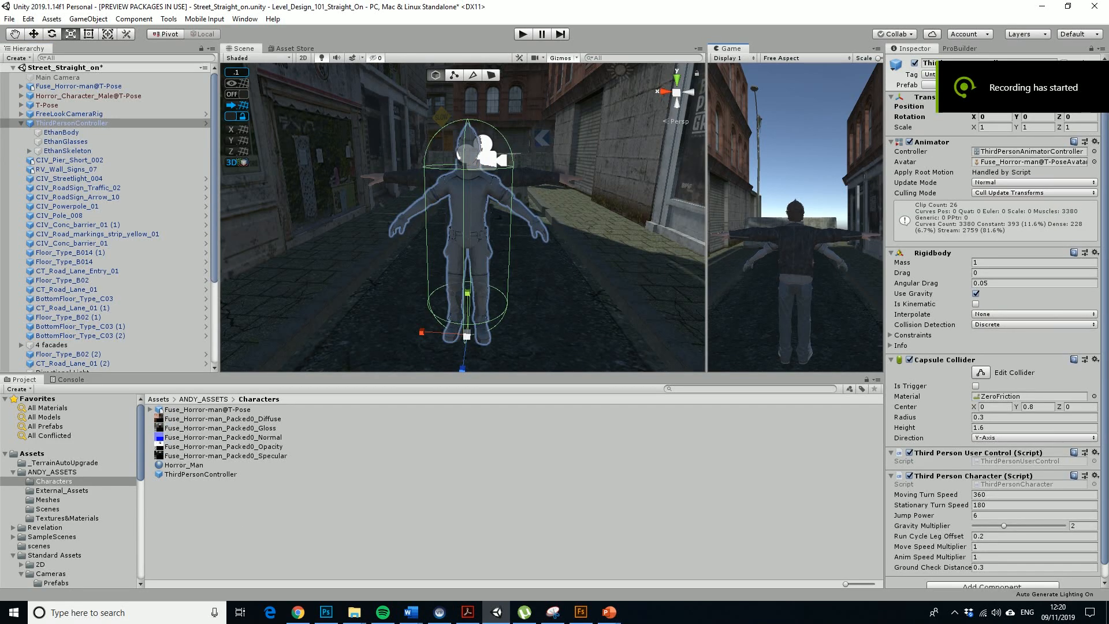
- Unpack the ThirdPersonController prefab instance in the scene
{"action": "left_click", "coordinate": [62, 132]}
{"action": "left_click", "coordinate": [65, 141]}
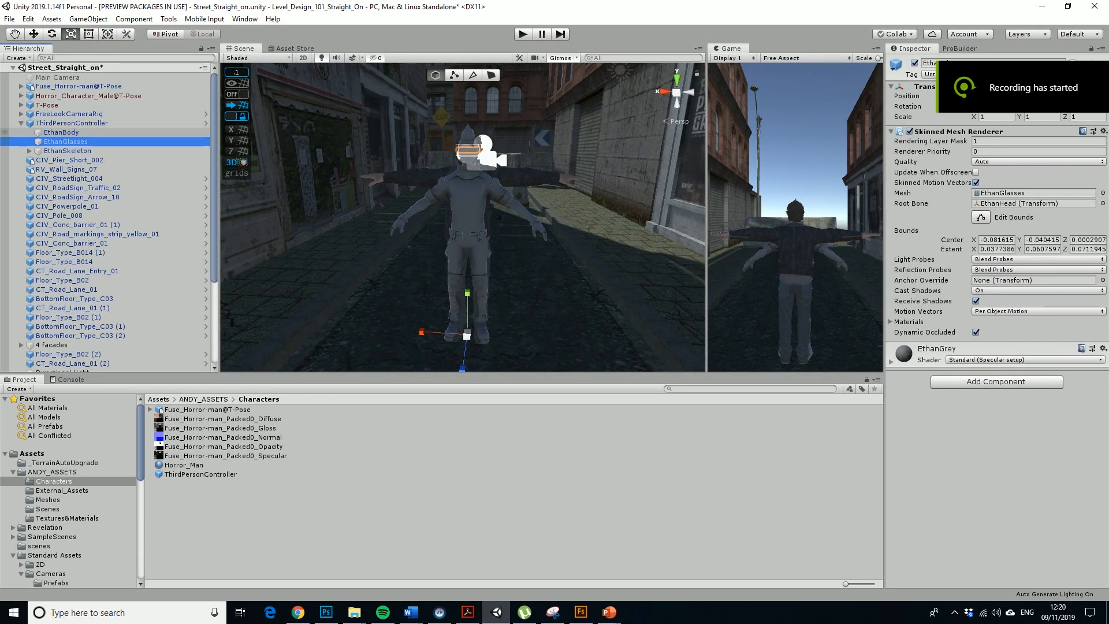
{"action": "left_click", "coordinate": [71, 123]}
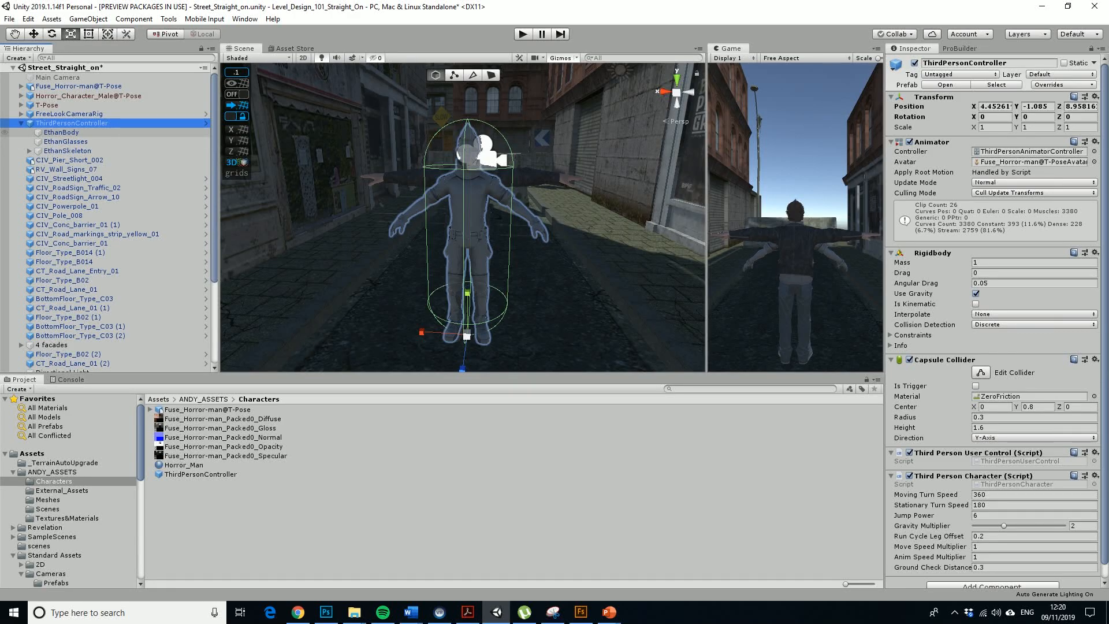
{"action": "right_click", "coordinate": [62, 123]}
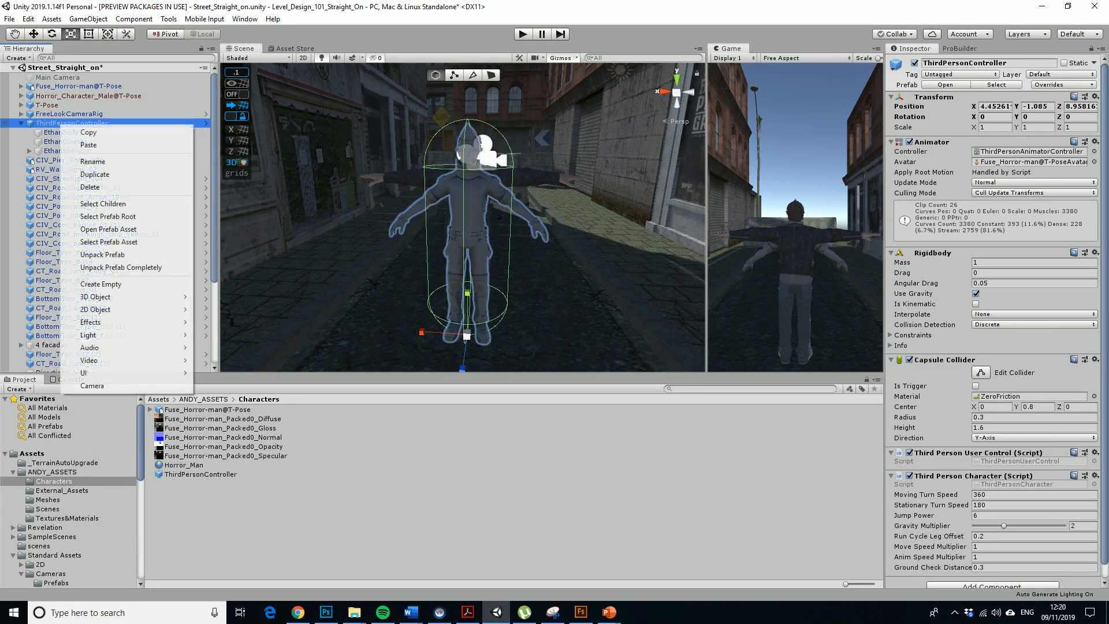
{"action": "left_click", "coordinate": [102, 255]}
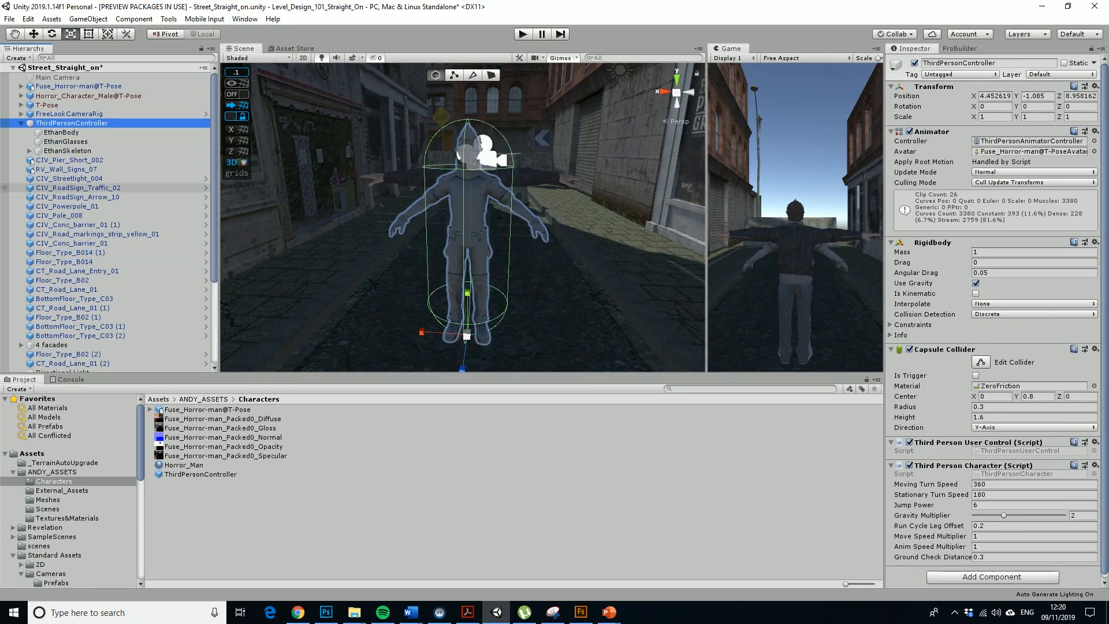
- Delete EthanBody, EthanGlasses and EthanSkeleton from the unpacked ThirdPersonController
{"action": "left_click", "coordinate": [62, 133]}
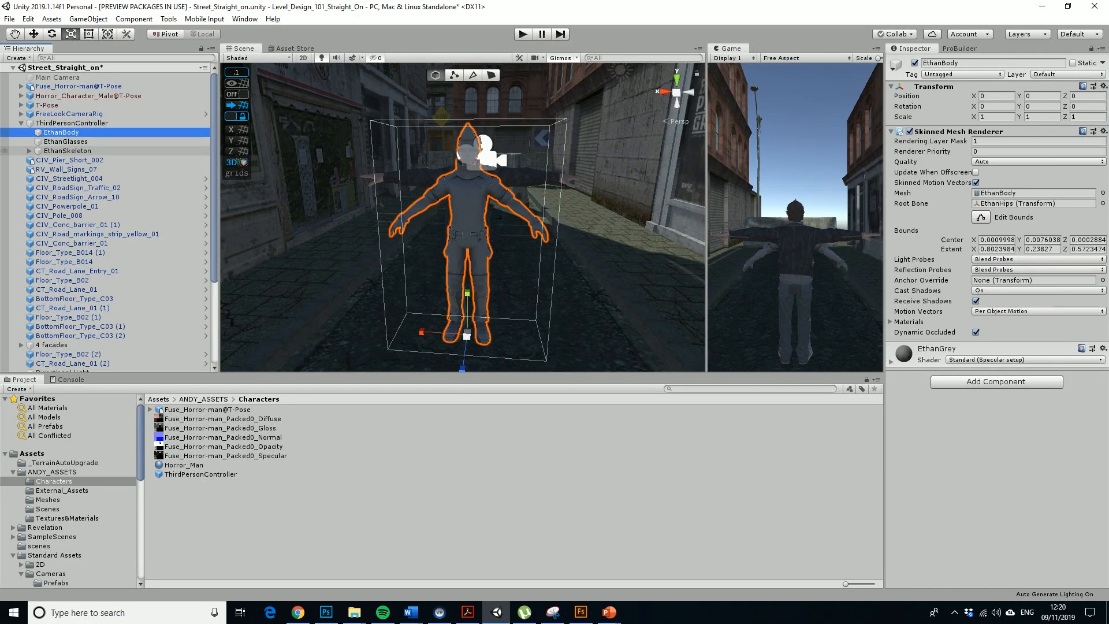
{"action": "left_click", "coordinate": [68, 151], "text": "shift"}
{"action": "key", "text": "Delete"}
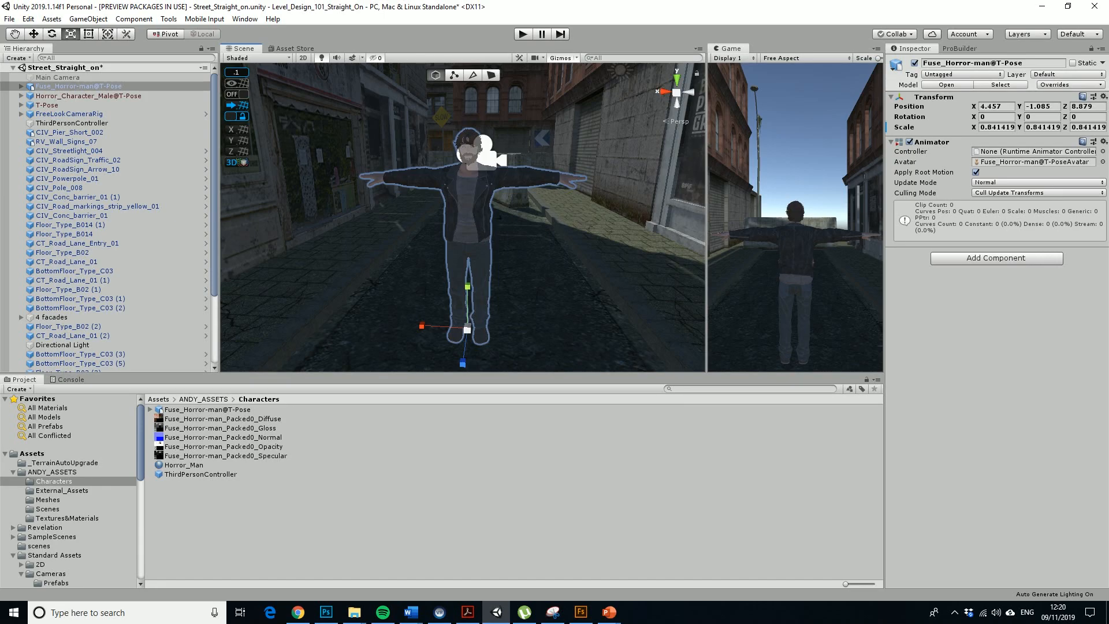
- Parent Fuse_Horror-man@T-Pose under ThirdPersonController and replace the ThirdPersonController prefab in the Characters folder with the result
{"action": "left_click_drag", "start_coordinate": [79, 86], "coordinate": [79, 123]}
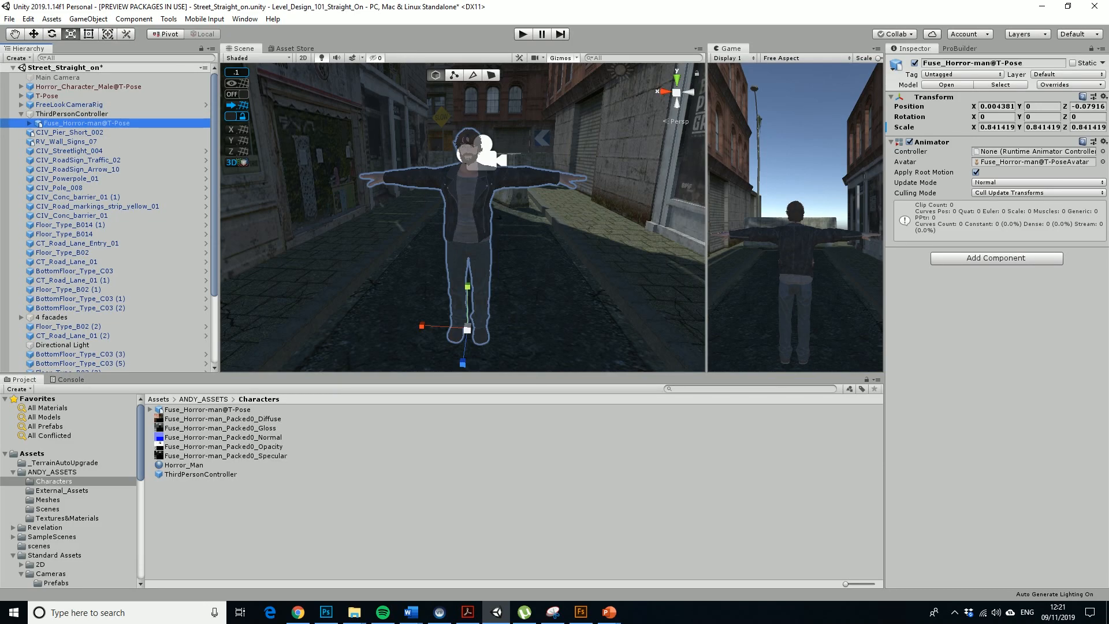
{"action": "left_click_drag", "start_coordinate": [71, 114], "coordinate": [202, 474]}
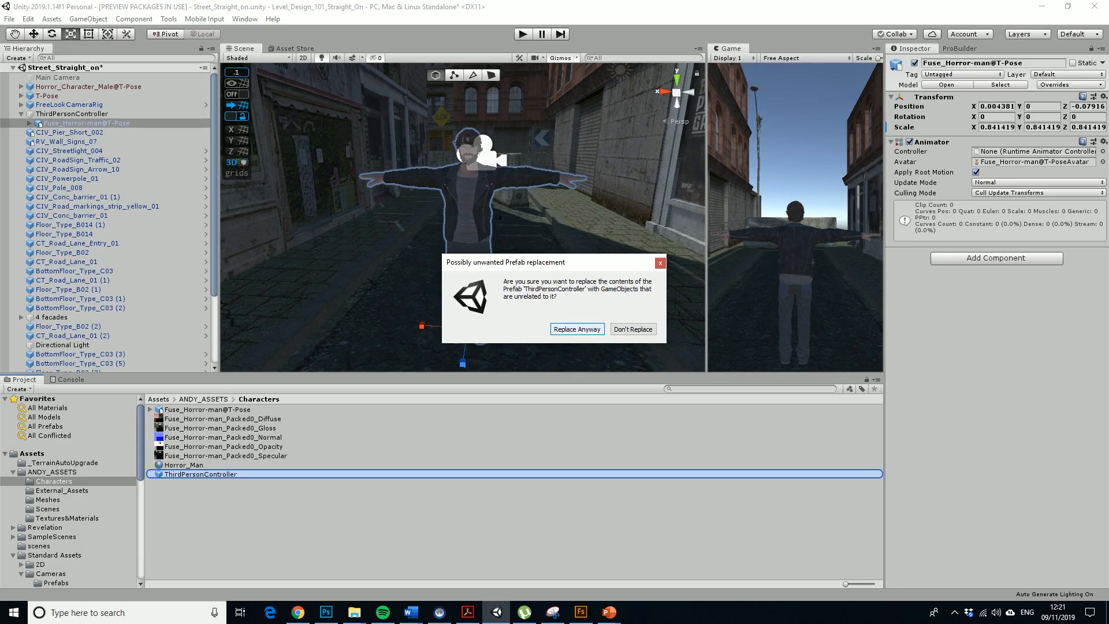
{"action": "left_click", "coordinate": [577, 329]}
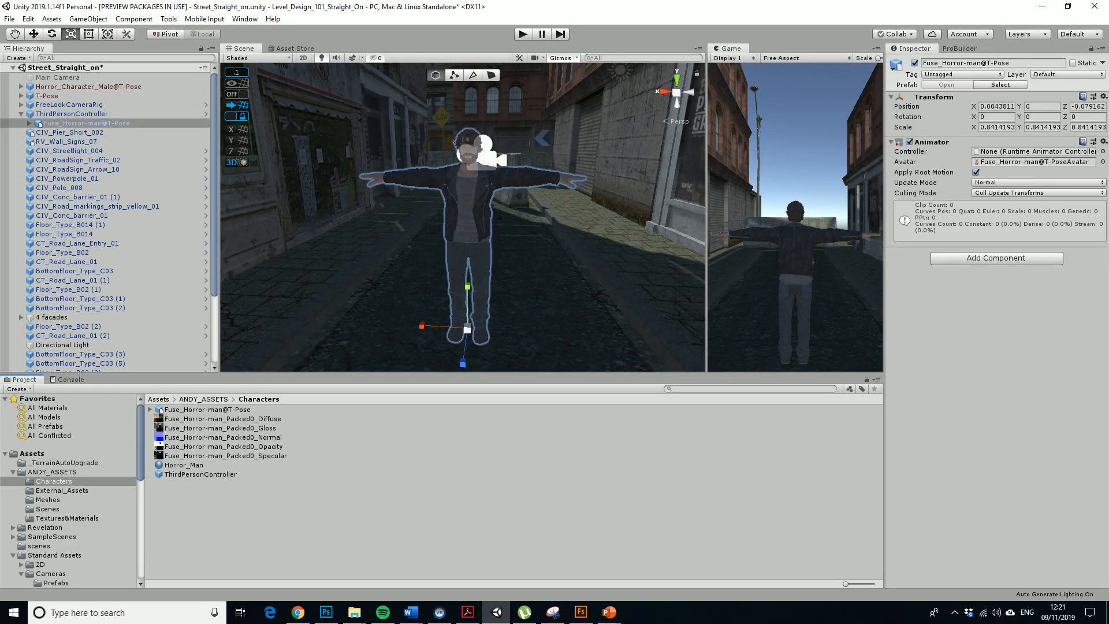
- Run the game and walk the new character around the street in all directions to test its movement animation
{"action": "left_click", "coordinate": [522, 34]}
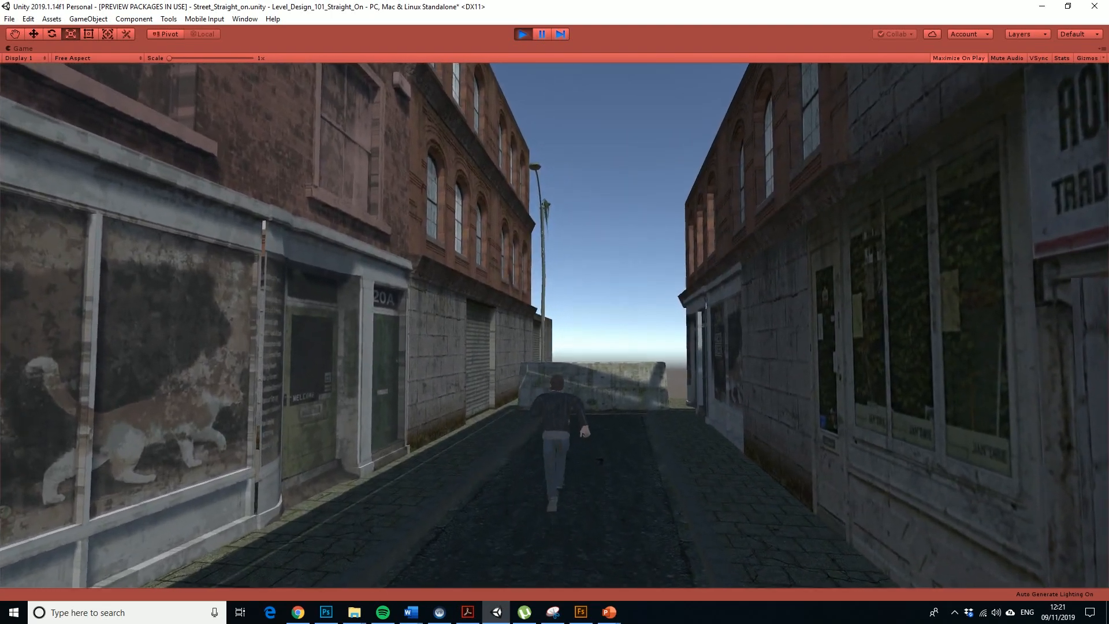
{"action": "key", "text": "s"}
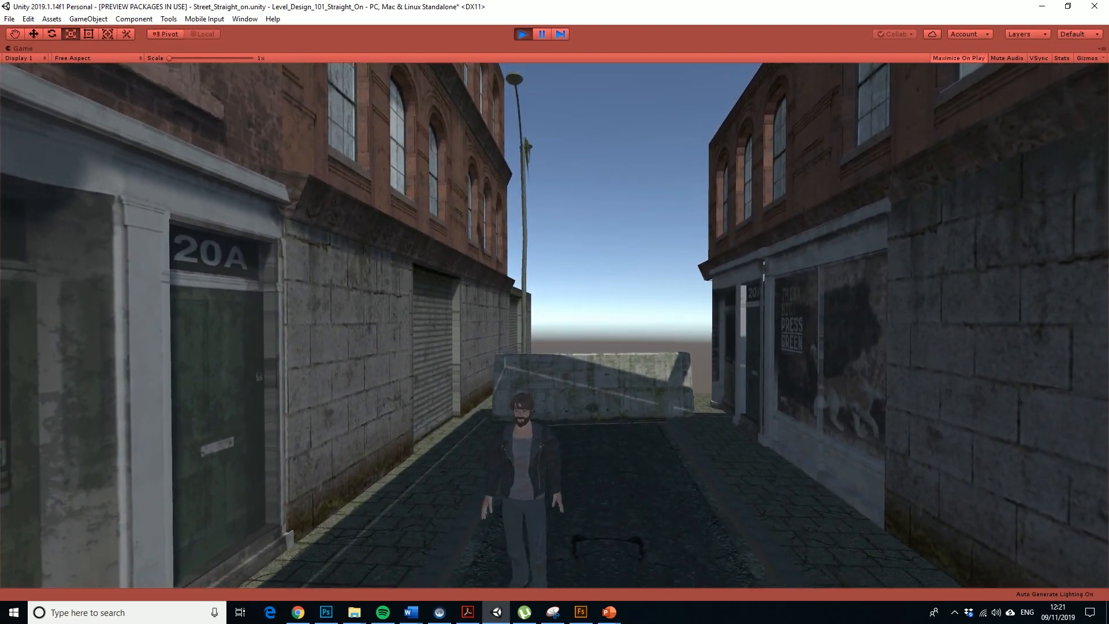
{"action": "key", "text": "s"}
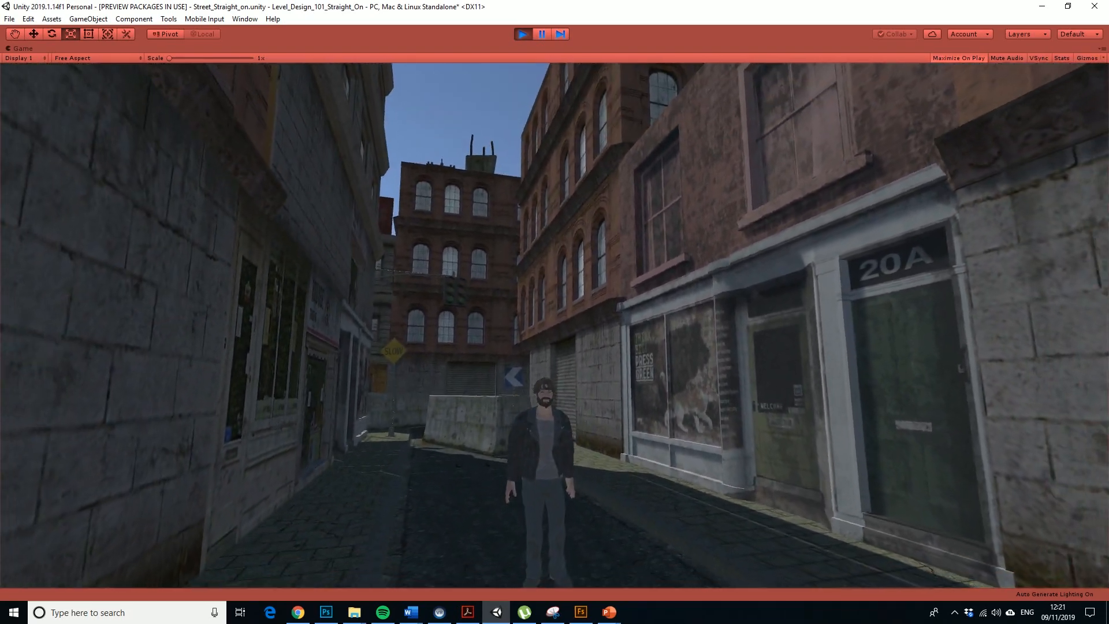
{"action": "key", "text": "w"}
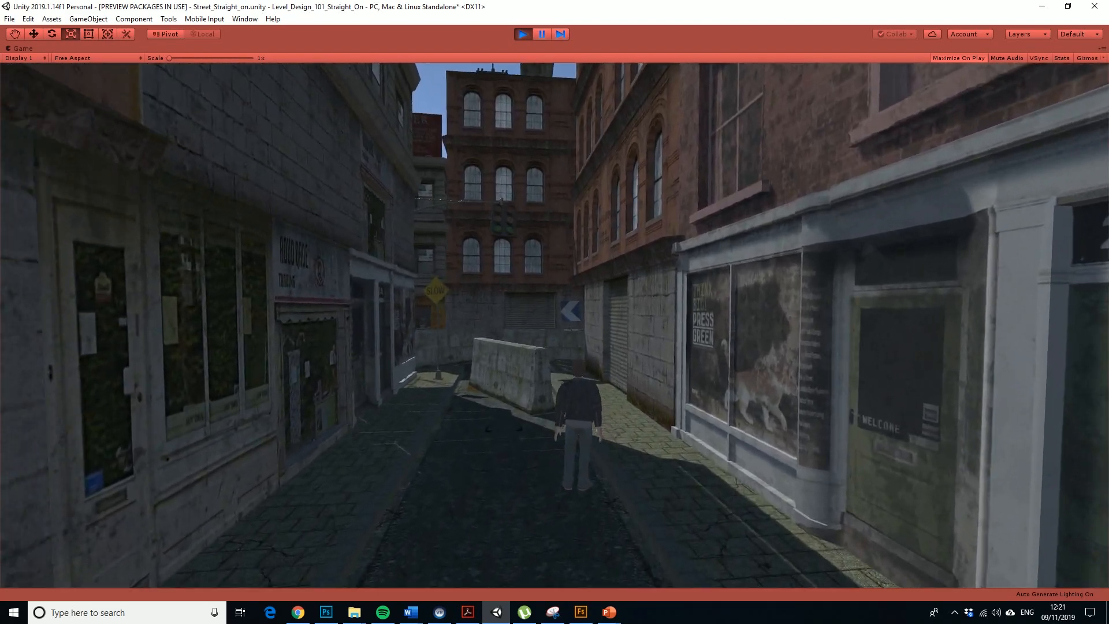
{"action": "key", "text": "d"}
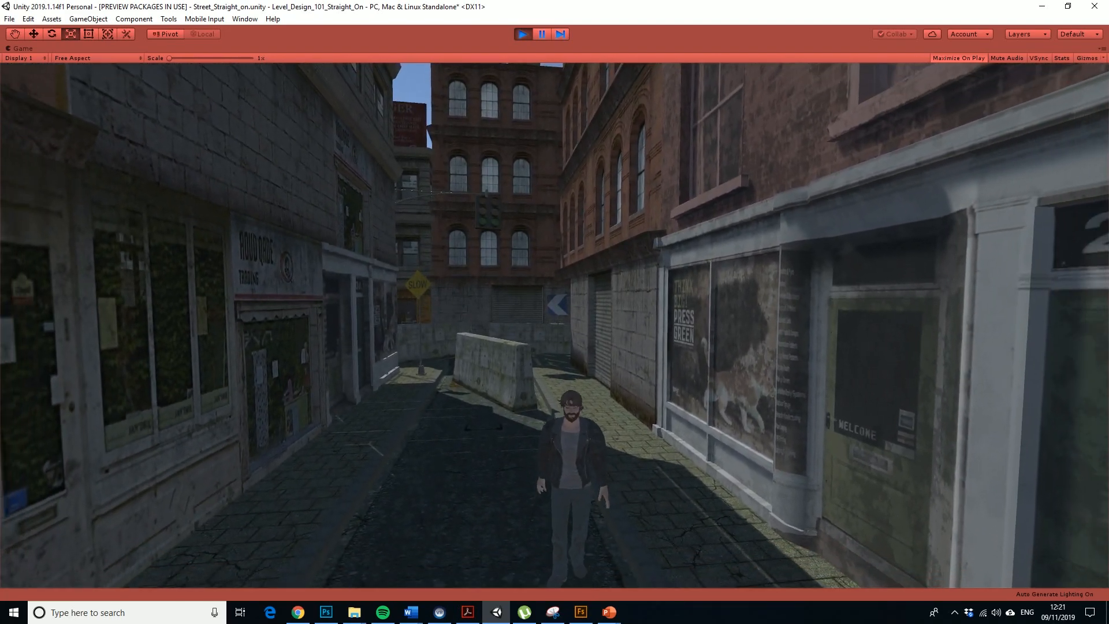
{"action": "key", "text": "s"}
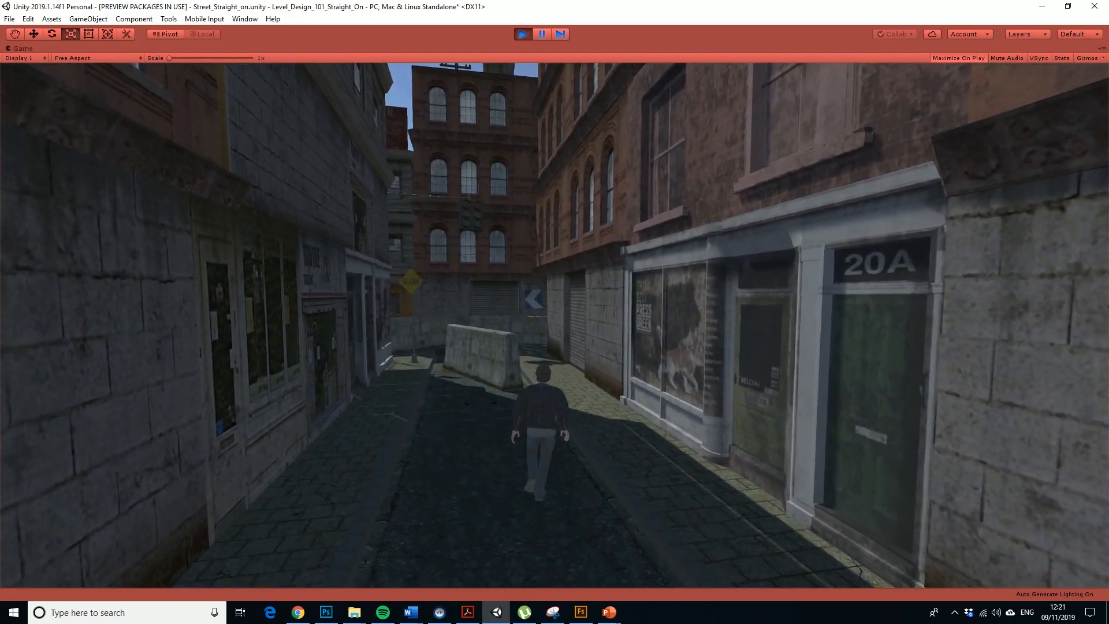
{"action": "key", "text": "a"}
{"action": "key", "text": "s"}
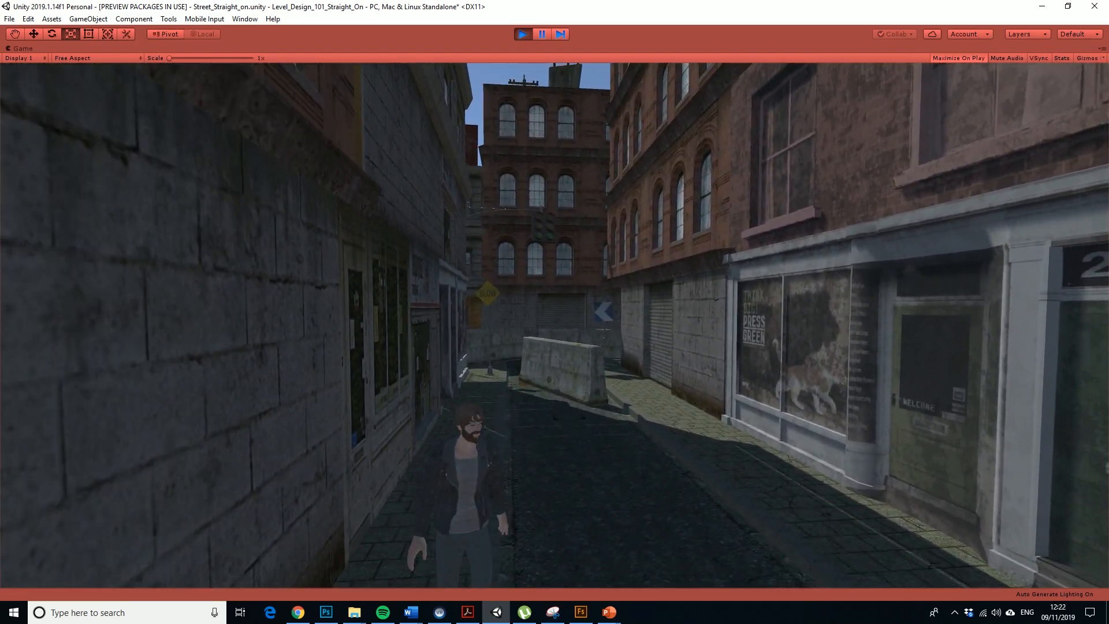
{"action": "key", "text": "d"}
{"action": "key", "text": "s"}
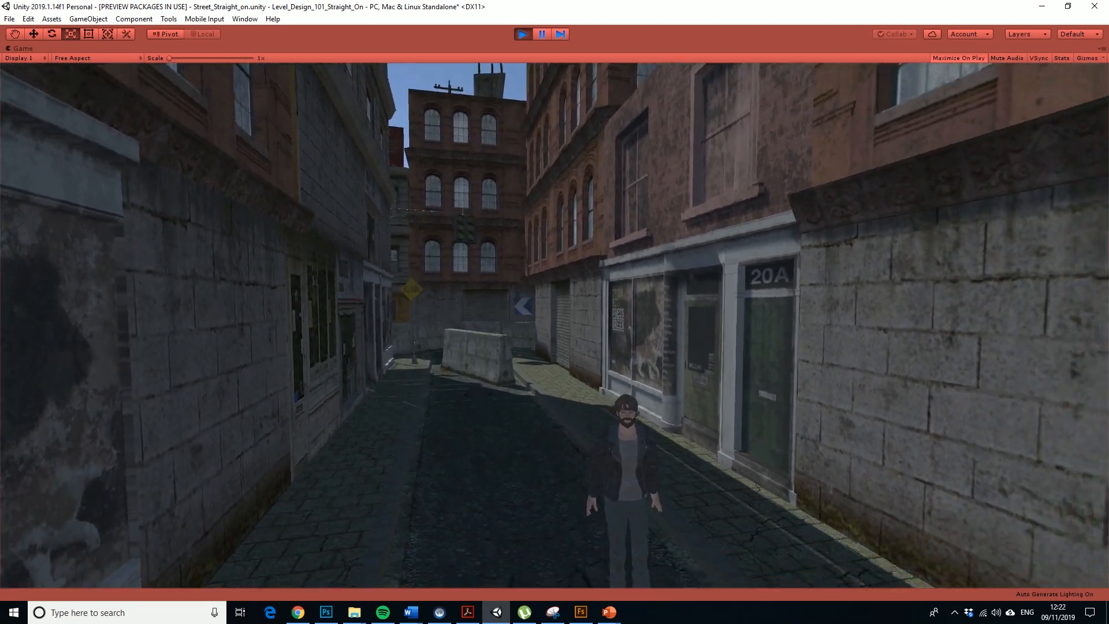